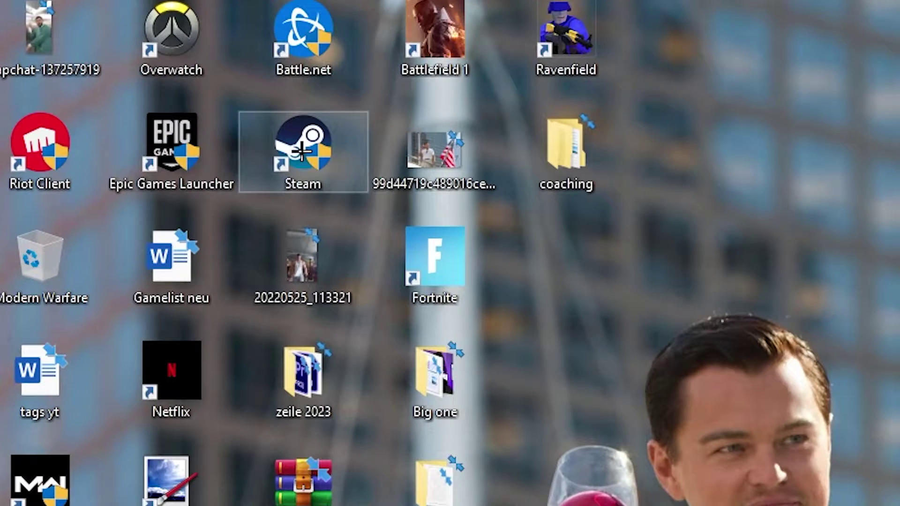
Move the Steam shortcut to an empty area of the desktop and run it as administrator.
{"action": "left_click_drag", "start_coordinate": [140, 71], "coordinate": [462, 180]}
{"action": "left_click_drag", "start_coordinate": [476, 253], "coordinate": [350, 361]}
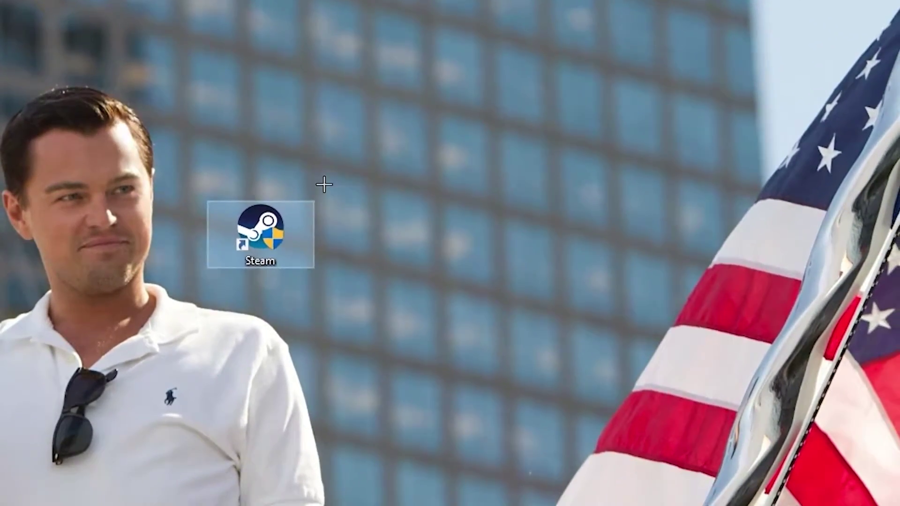
{"action": "left_click_drag", "start_coordinate": [245, 253], "coordinate": [341, 175]}
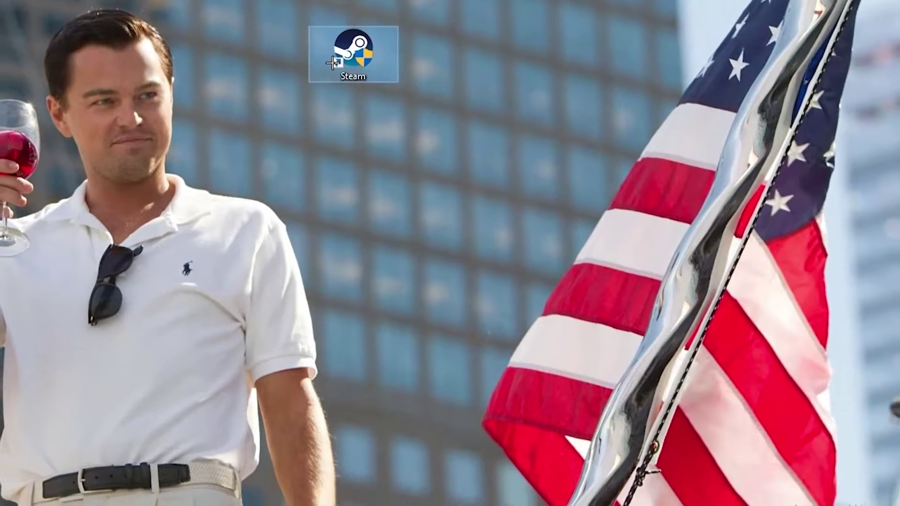
{"action": "right_click", "coordinate": [333, 98]}
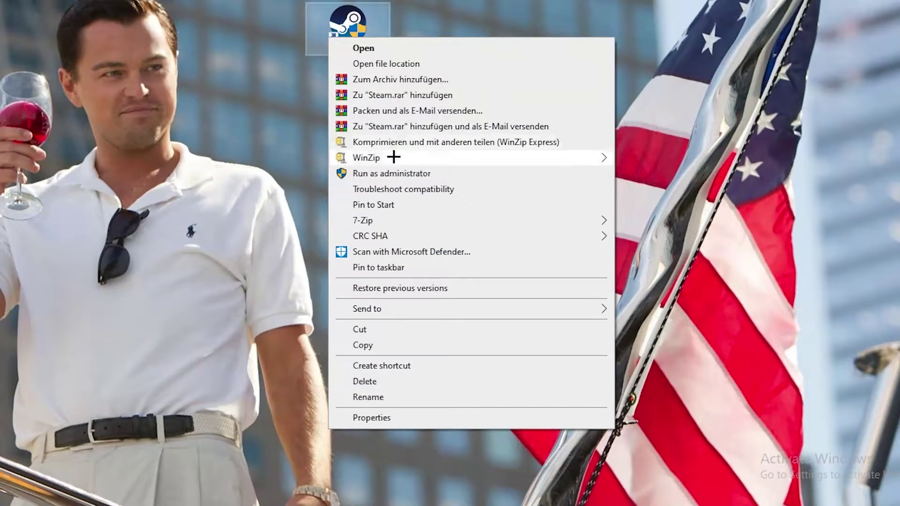
{"action": "left_click", "coordinate": [397, 174]}
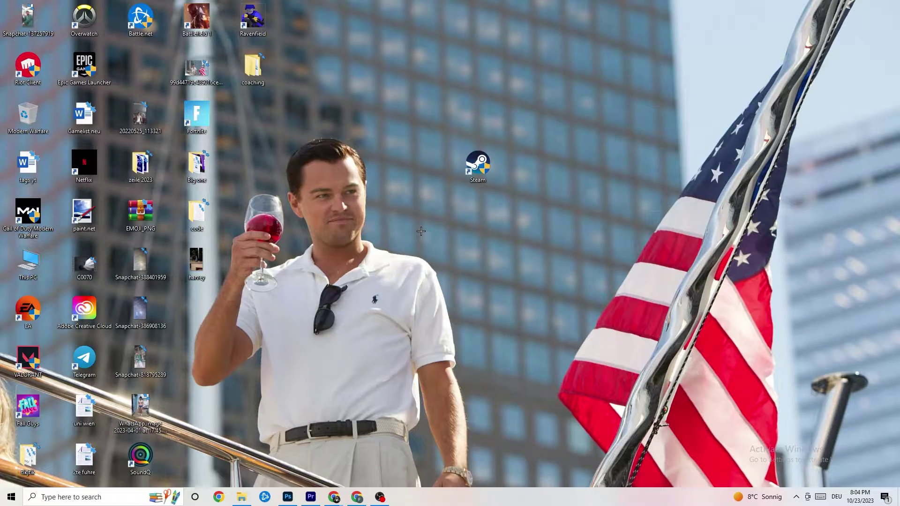
Reposition the Steam shortcut on the desktop and open the compatibility settings in its properties.
{"action": "left_click_drag", "start_coordinate": [477, 165], "coordinate": [414, 179]}
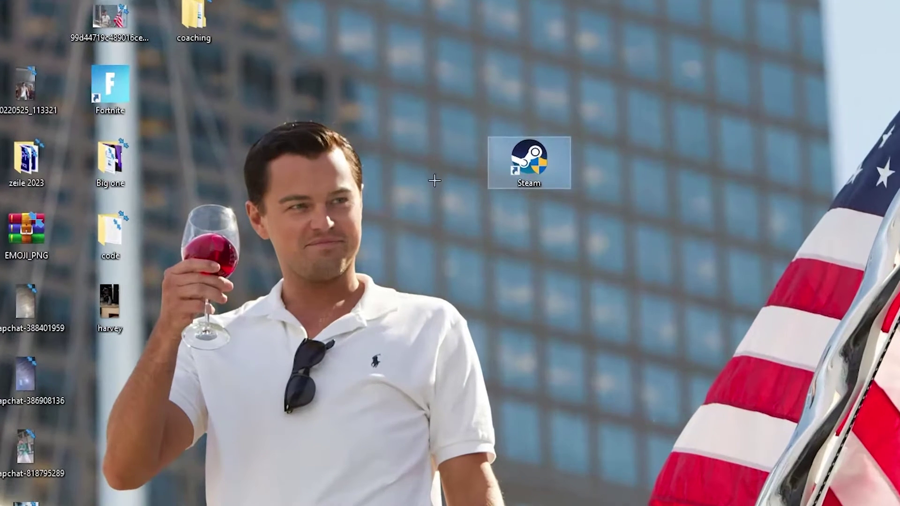
{"action": "left_click_drag", "start_coordinate": [508, 154], "coordinate": [450, 225]}
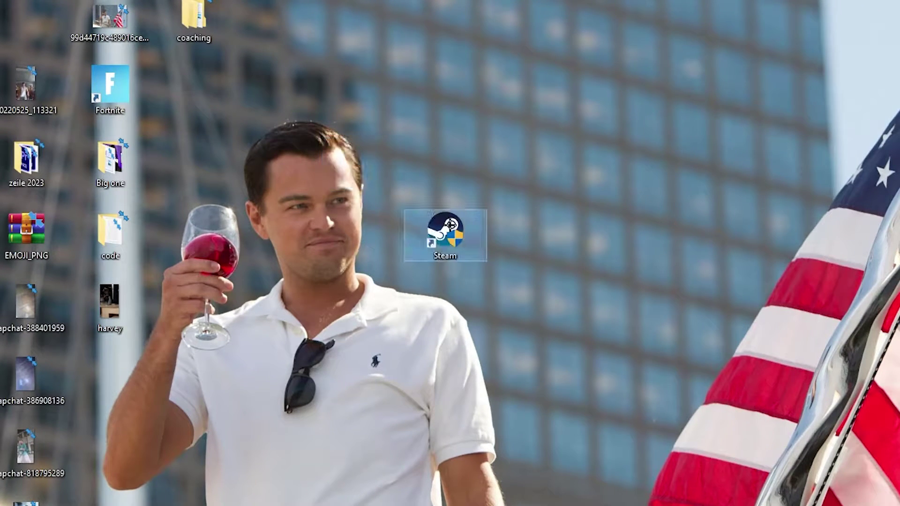
{"action": "right_click", "coordinate": [450, 239]}
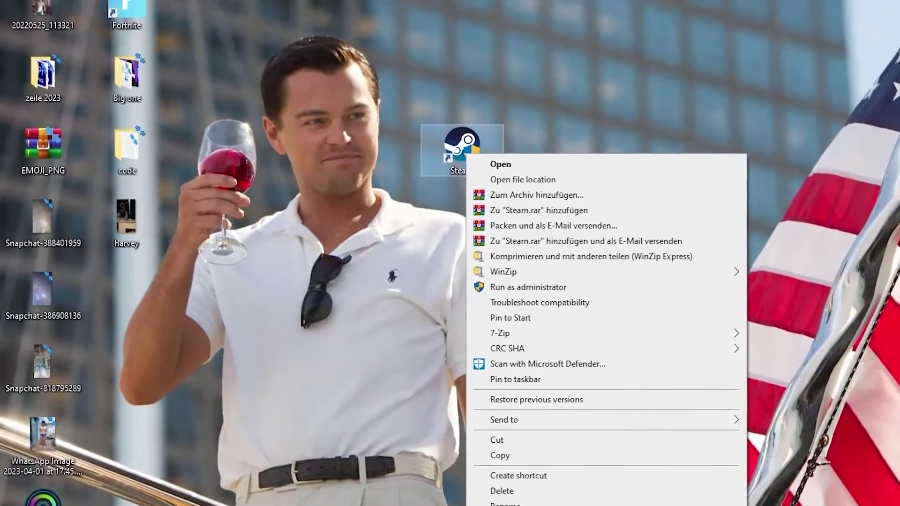
{"action": "left_click", "coordinate": [545, 501]}
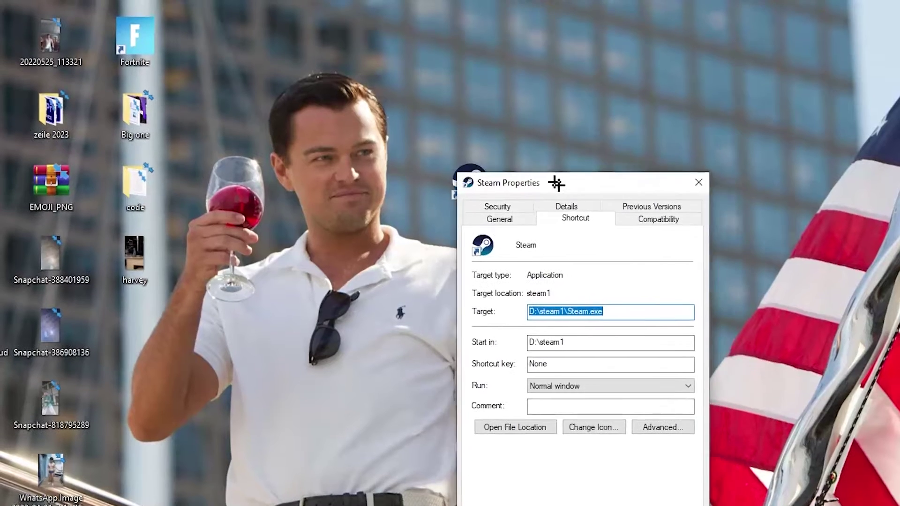
{"action": "left_click_drag", "start_coordinate": [556, 181], "coordinate": [470, 52]}
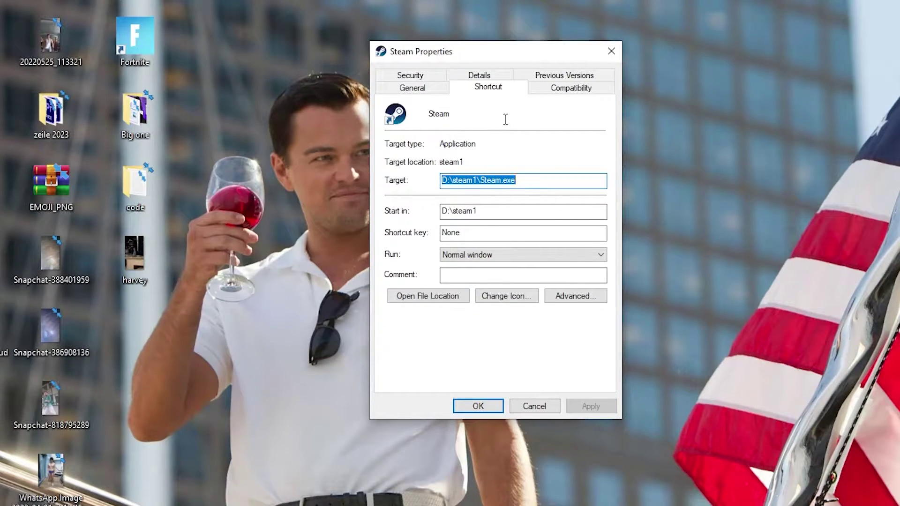
{"action": "left_click", "coordinate": [568, 88]}
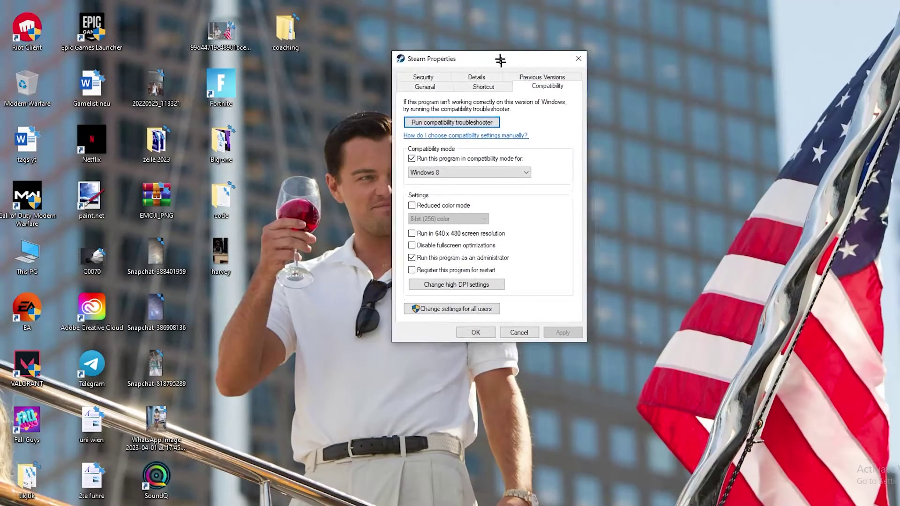
Check the compatibility mode choices, keep Windows 8, and accept the Steam shortcut's properties.
{"action": "left_click_drag", "start_coordinate": [501, 60], "coordinate": [489, 28]}
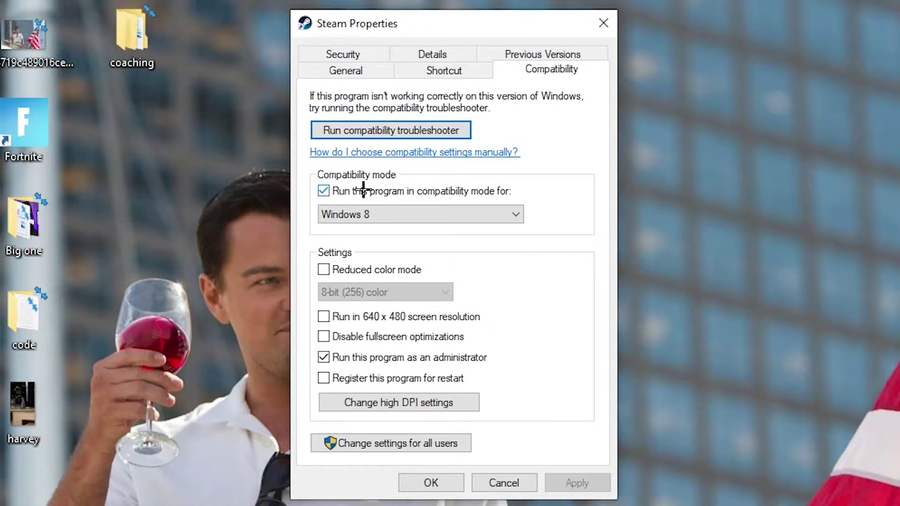
{"action": "left_click", "coordinate": [504, 209]}
{"action": "left_click", "coordinate": [544, 199]}
{"action": "left_click", "coordinate": [435, 481]}
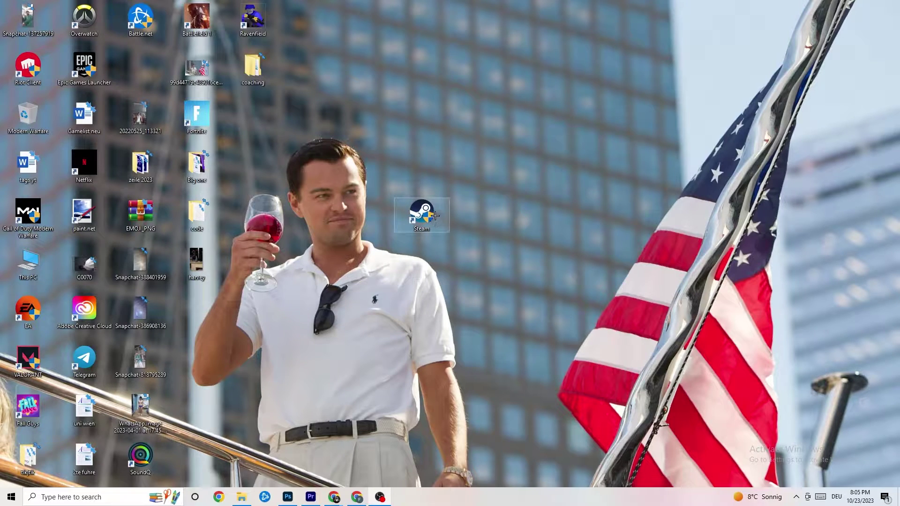
{"action": "left_click_drag", "start_coordinate": [435, 216], "coordinate": [413, 137]}
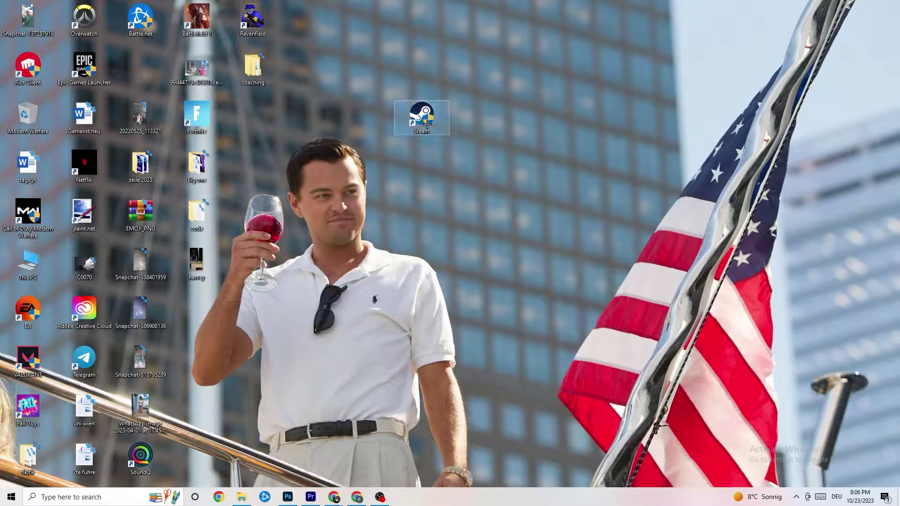
{"action": "left_click_drag", "start_coordinate": [421, 114], "coordinate": [367, 165]}
{"action": "left_click", "coordinate": [391, 127]}
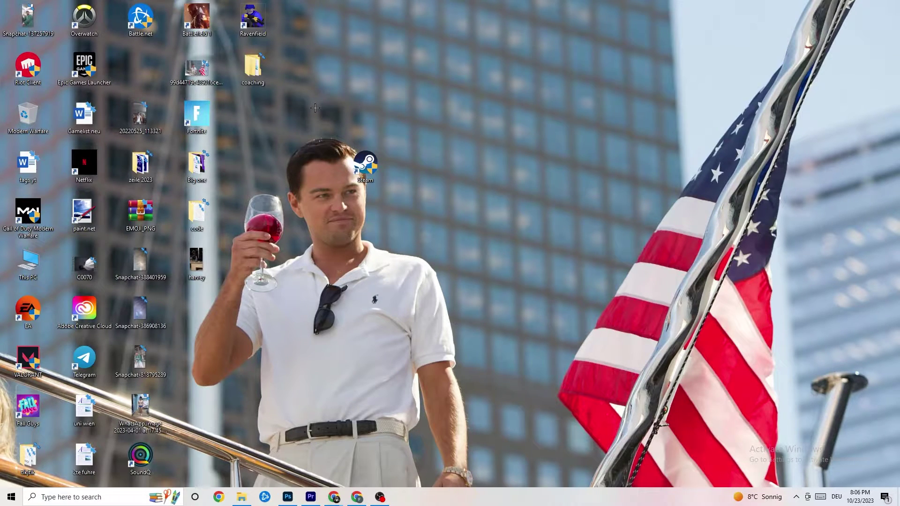
{"action": "left_click_drag", "start_coordinate": [365, 162], "coordinate": [422, 165]}
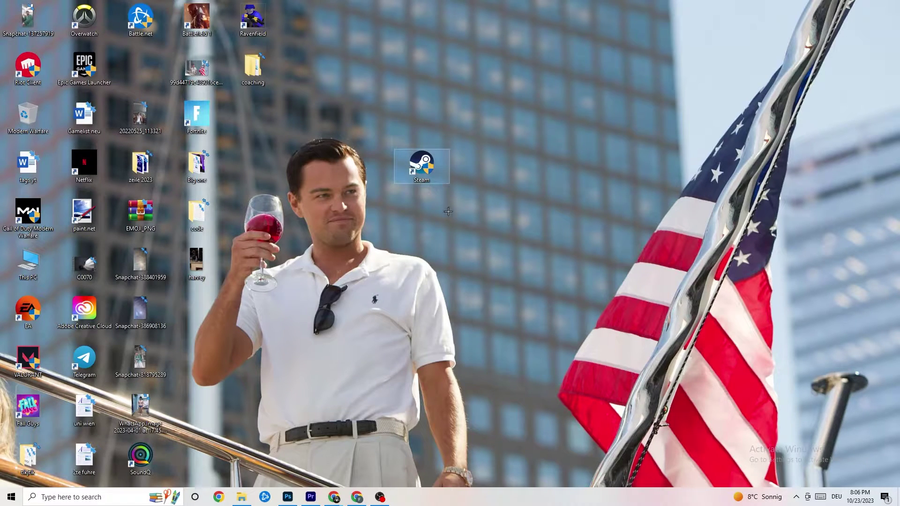
Review the Steam shortcut's compatibility settings once more and close its properties.
{"action": "right_click", "coordinate": [425, 172]}
{"action": "left_click", "coordinate": [450, 424]}
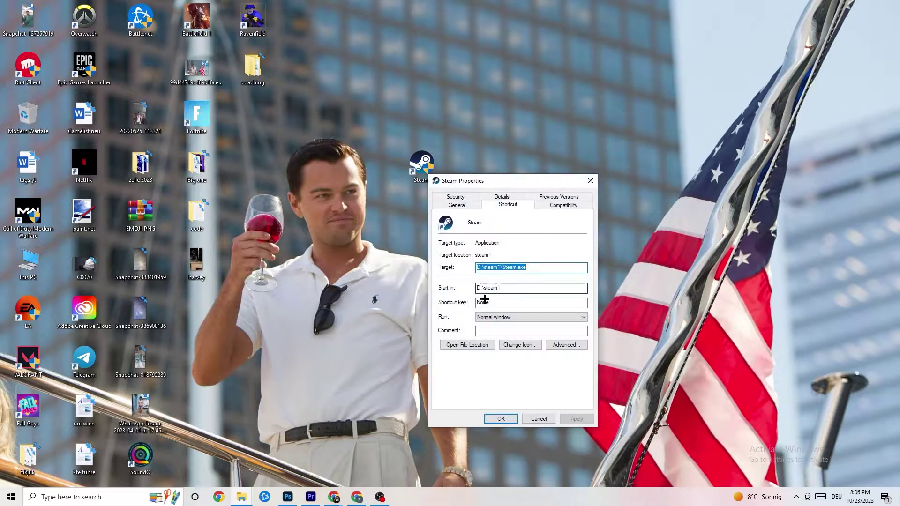
{"action": "left_click", "coordinate": [564, 204]}
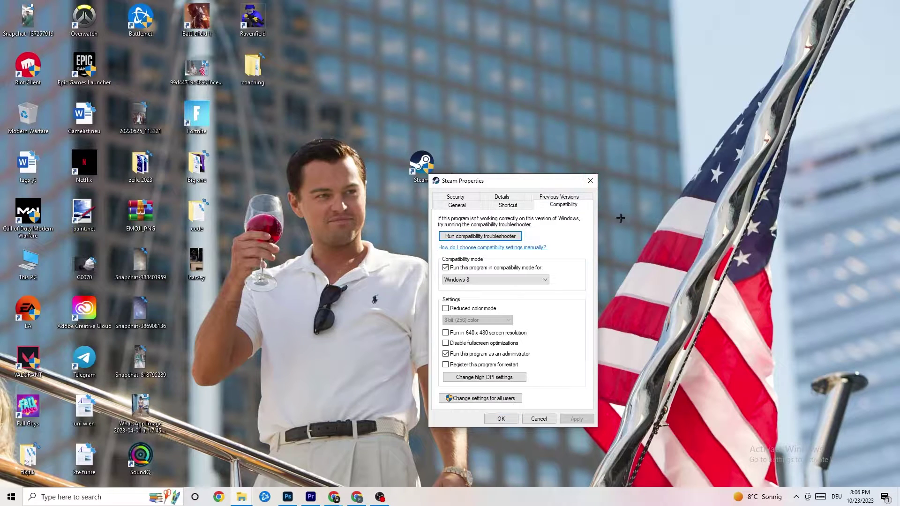
{"action": "left_click", "coordinate": [590, 180]}
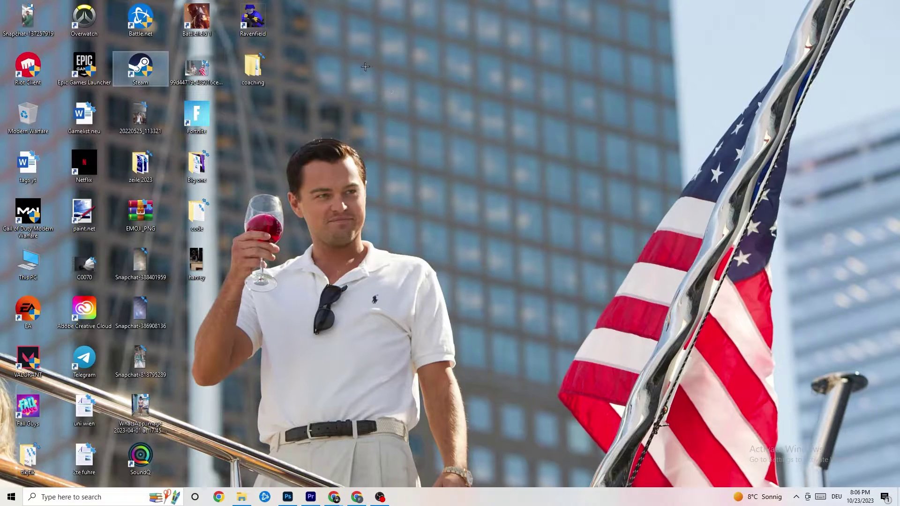
{"action": "left_click", "coordinate": [437, 92]}
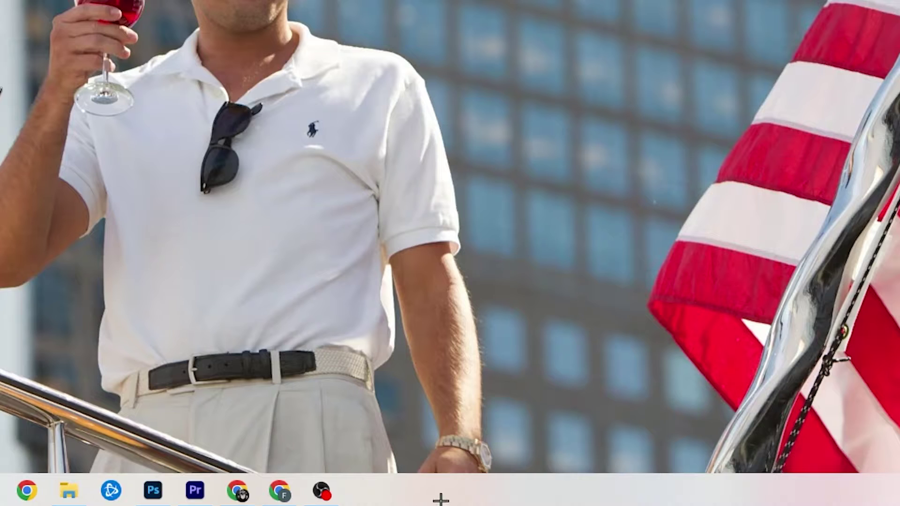
Open Task Manager and have its window fill the screen.
{"action": "right_click", "coordinate": [381, 496]}
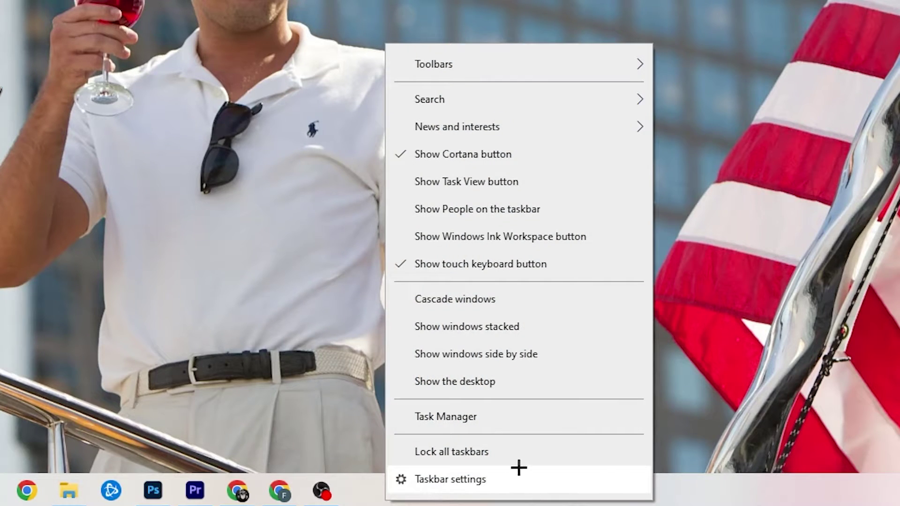
{"action": "left_click", "coordinate": [467, 423]}
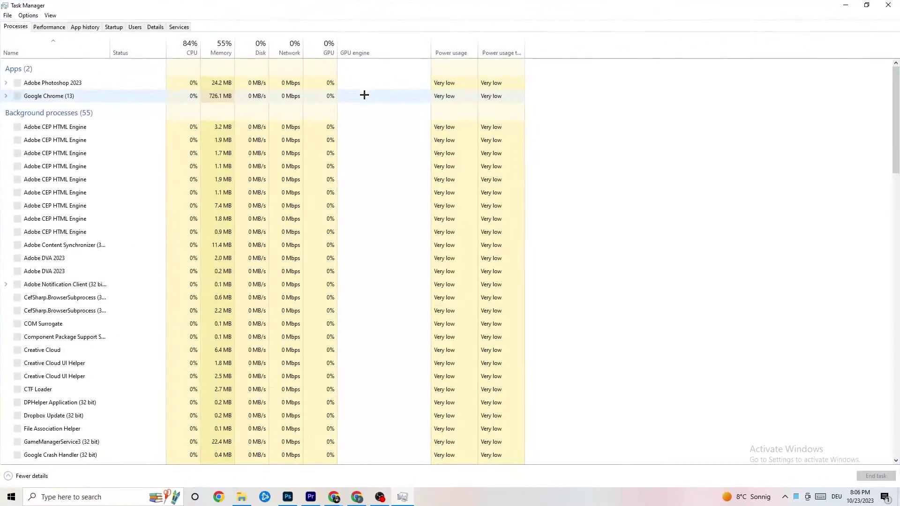
{"action": "left_click_drag", "start_coordinate": [377, 4], "coordinate": [388, 41]}
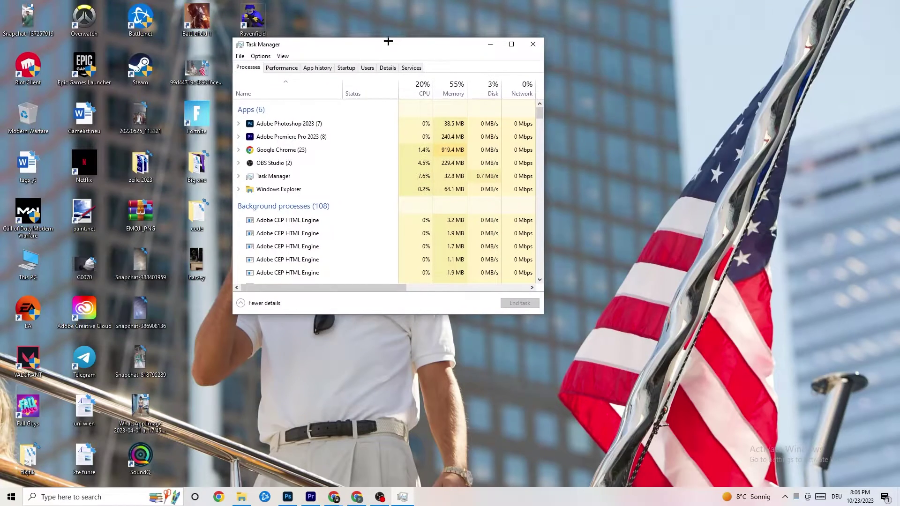
{"action": "left_click", "coordinate": [512, 45]}
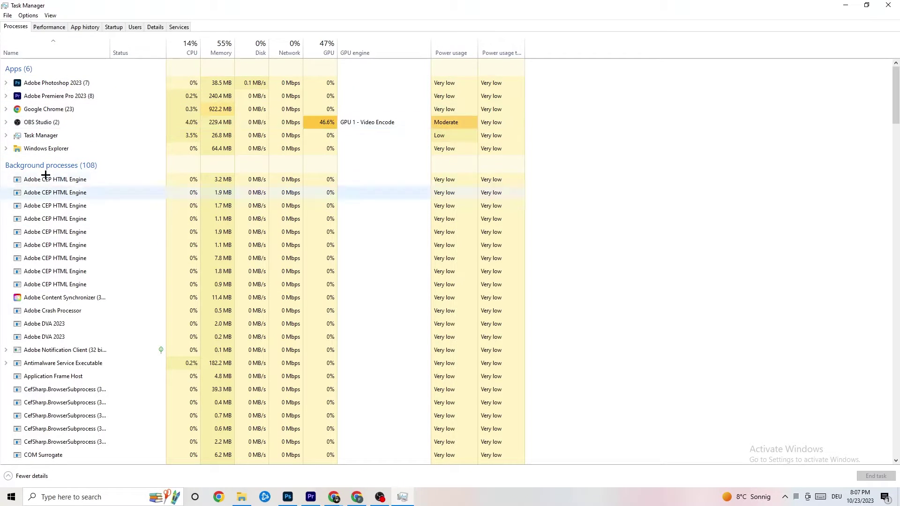
Look through the running processes and end the Adobe Photoshop 2023 task.
{"action": "scroll", "coordinate": [119, 247], "scroll_direction": "down", "scroll_amount": 4}
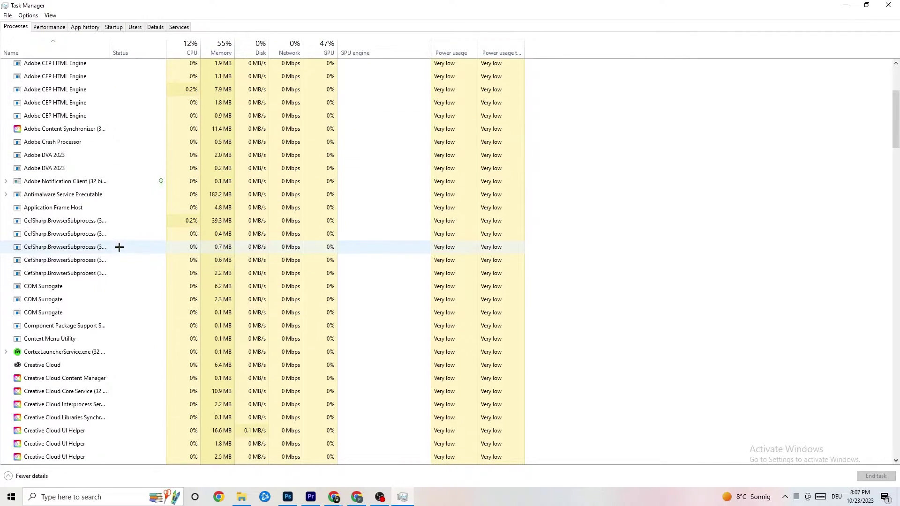
{"action": "scroll", "coordinate": [119, 247], "scroll_direction": "down", "scroll_amount": 12}
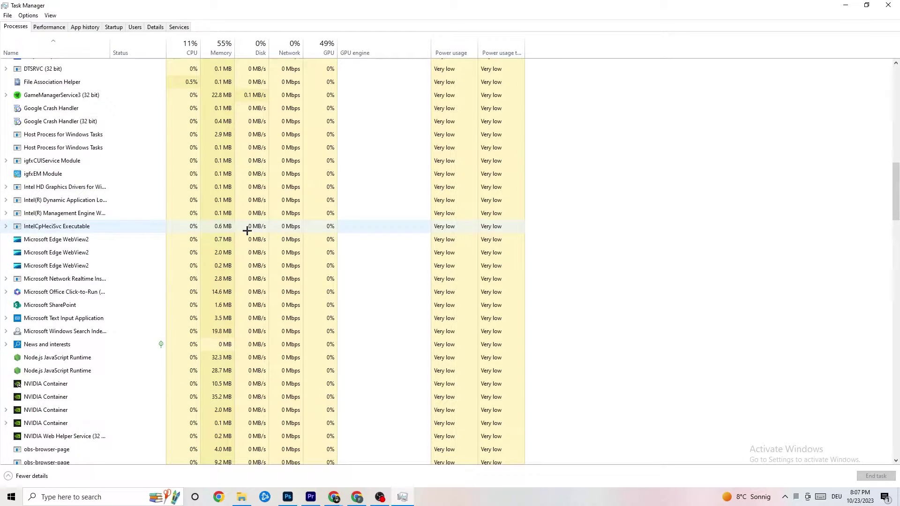
{"action": "scroll", "coordinate": [247, 230], "scroll_direction": "up", "scroll_amount": 17}
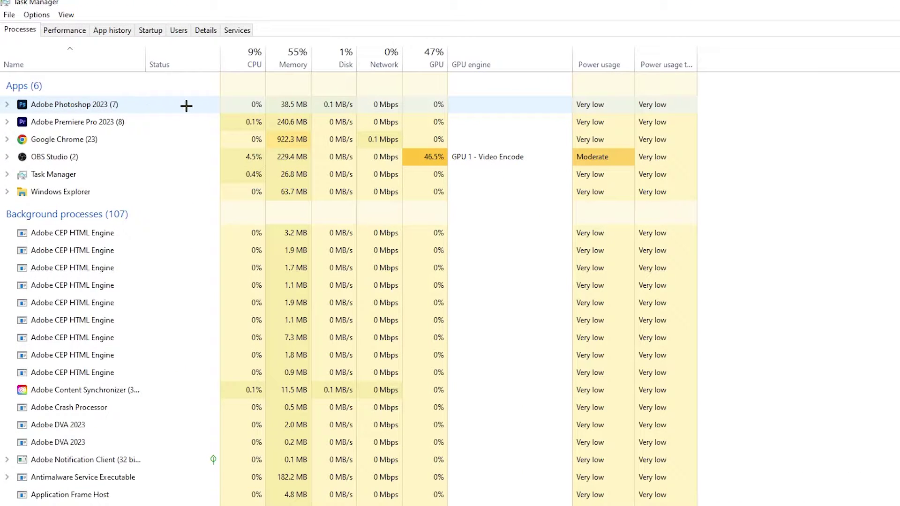
{"action": "right_click", "coordinate": [311, 104]}
{"action": "left_click", "coordinate": [163, 110]}
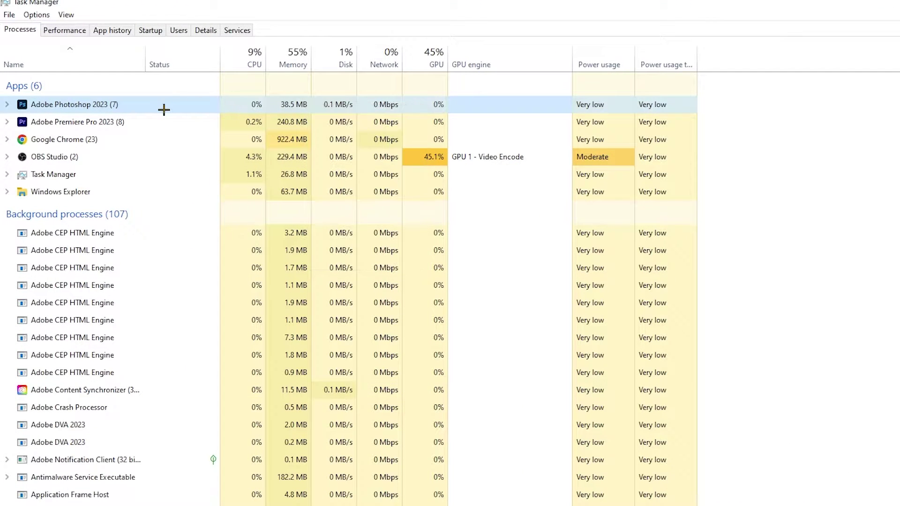
{"action": "right_click", "coordinate": [165, 110]}
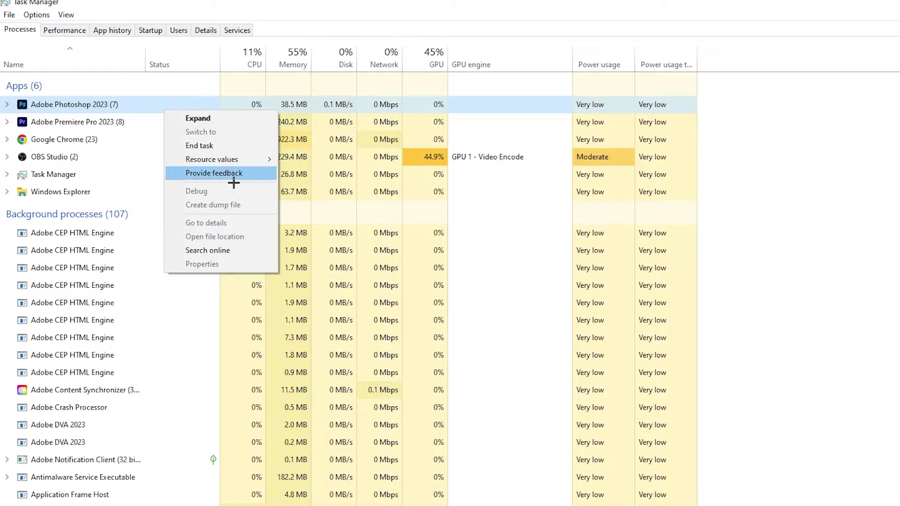
{"action": "left_click", "coordinate": [236, 144]}
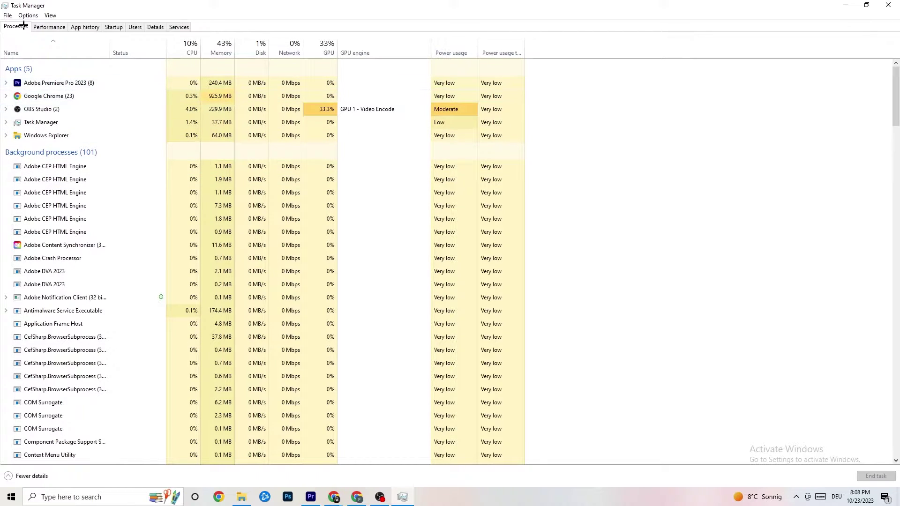
View the priority options for the Adobe Premiere Pro process in the process details, and leave them without choosing one.
{"action": "left_click", "coordinate": [156, 27]}
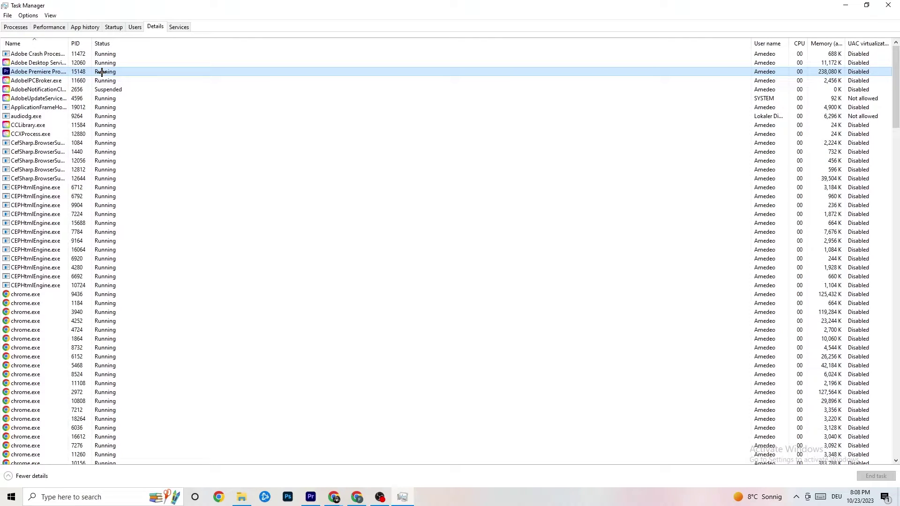
{"action": "right_click", "coordinate": [101, 72]}
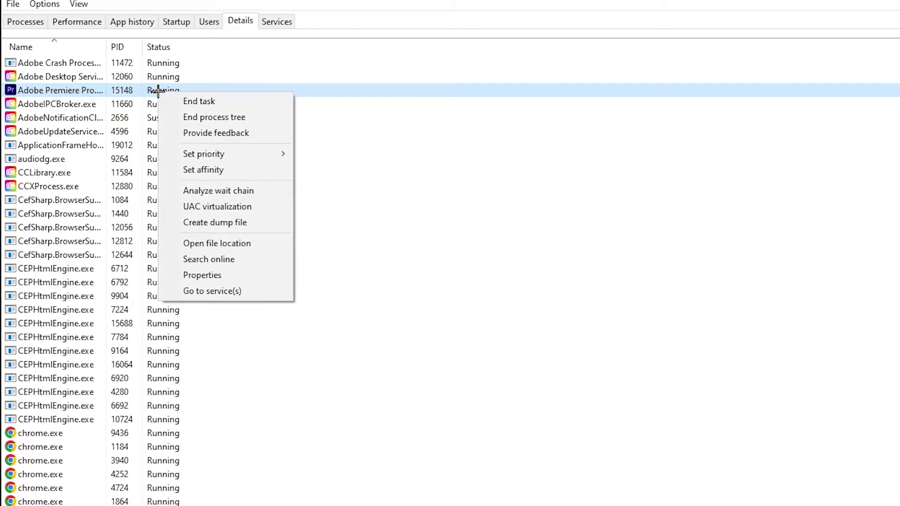
{"action": "mouse_move", "coordinate": [245, 155]}
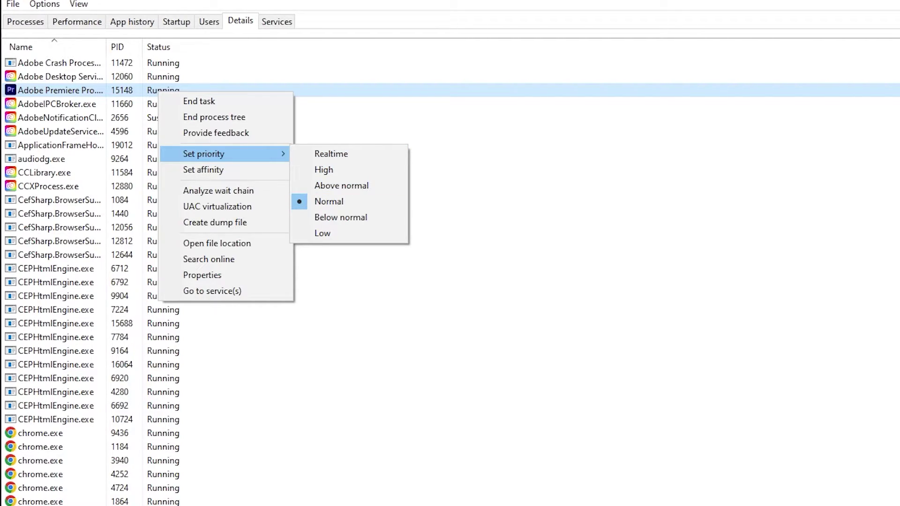
{"action": "left_click", "coordinate": [324, 65]}
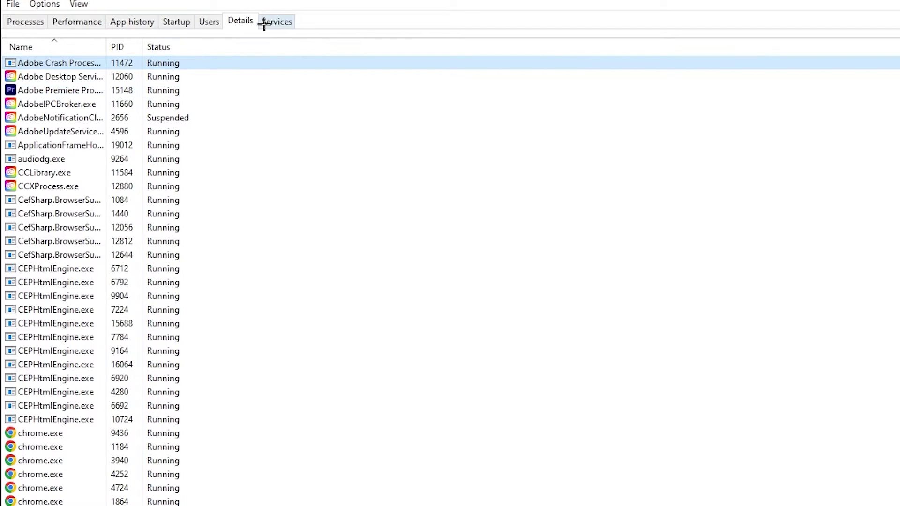
Review the startup programs, check the options for Adobe Updater Startup Utility without choosing one, and close Task Manager.
{"action": "left_click", "coordinate": [176, 21]}
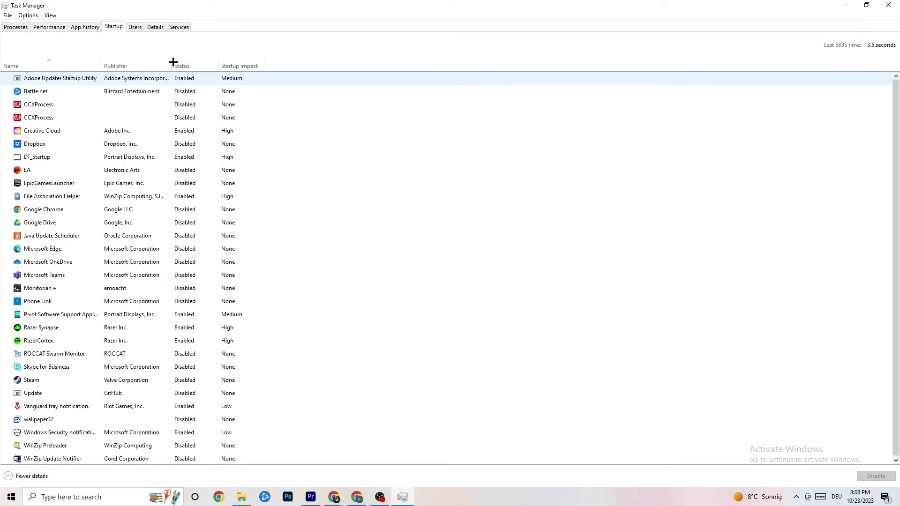
{"action": "right_click", "coordinate": [193, 83]}
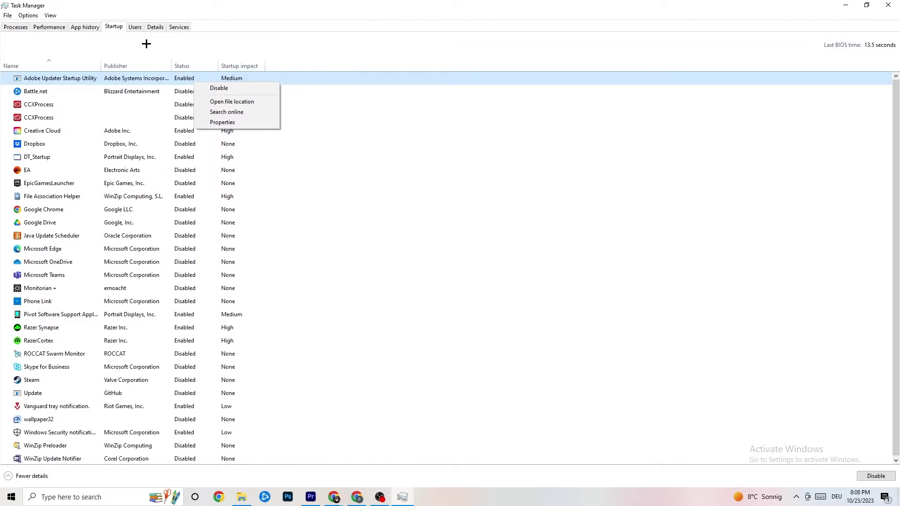
{"action": "left_click", "coordinate": [338, 1]}
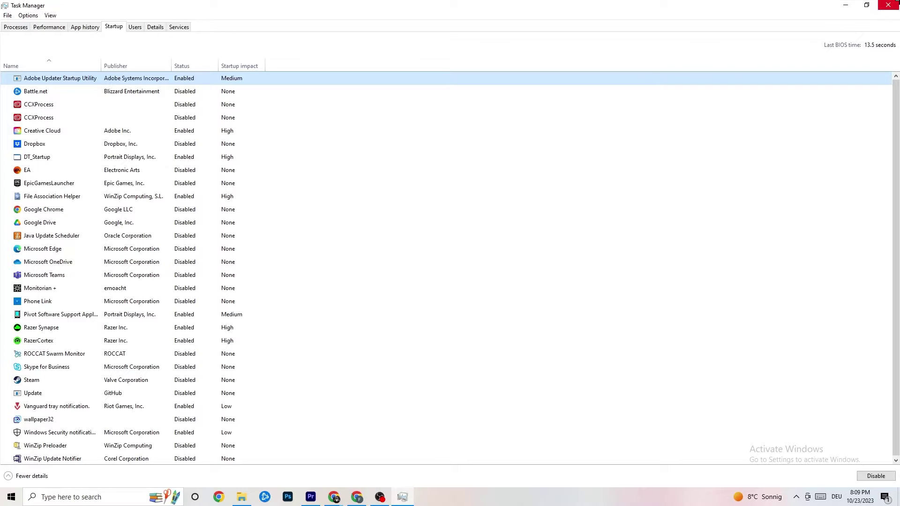
{"action": "left_click", "coordinate": [887, 5]}
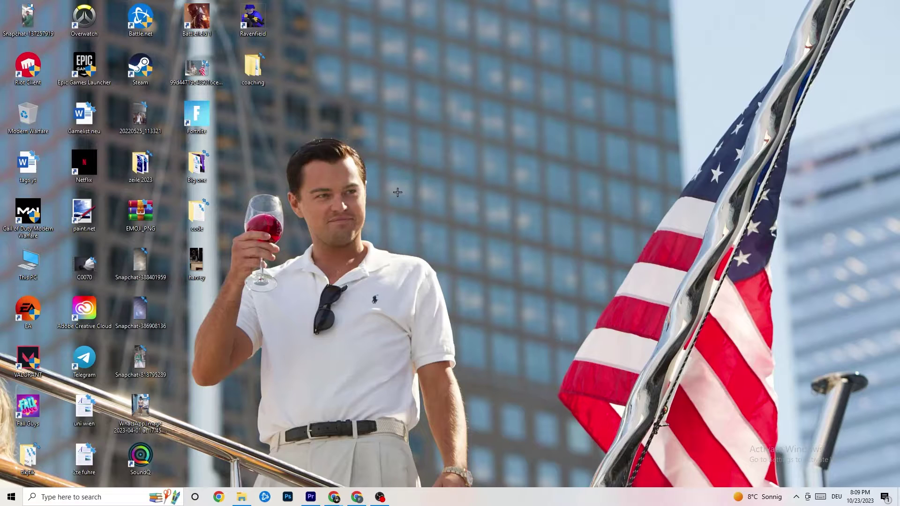
Open the System display page in Windows Settings and find the scale and layout options.
{"action": "left_click", "coordinate": [11, 497]}
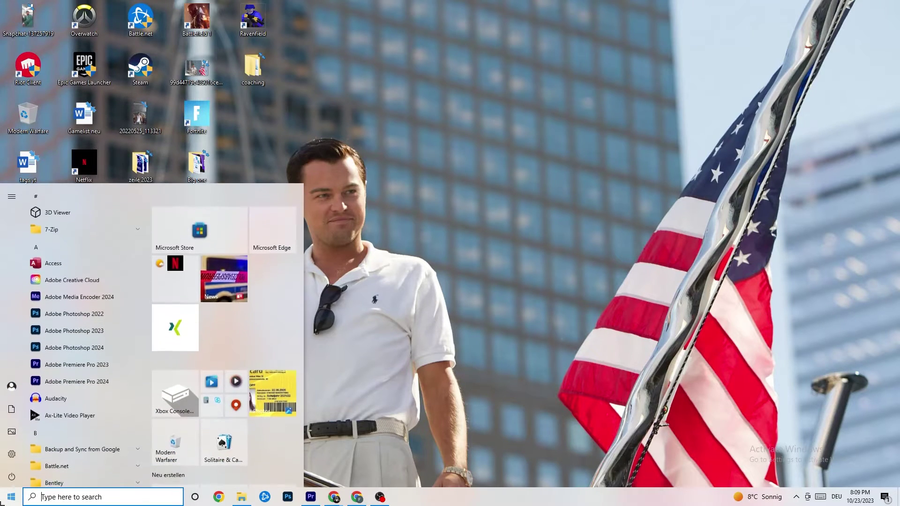
{"action": "left_click", "coordinate": [12, 454]}
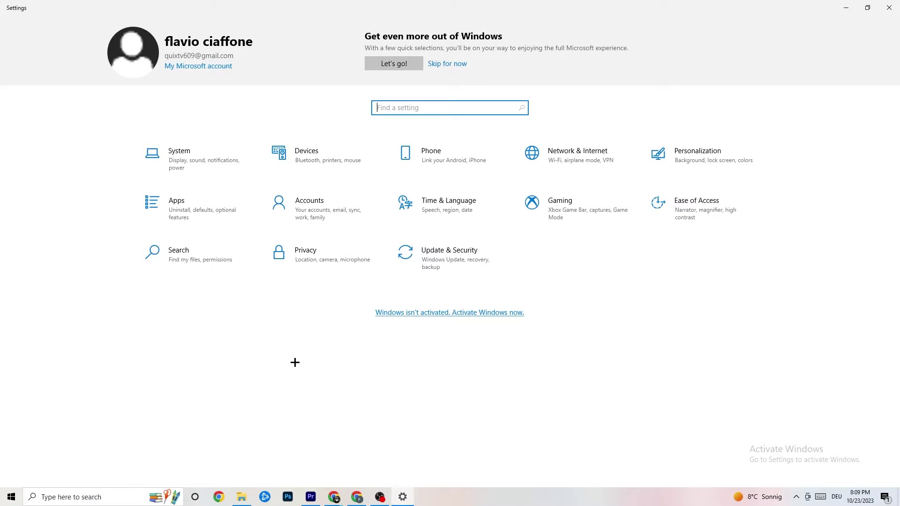
{"action": "left_click", "coordinate": [216, 167]}
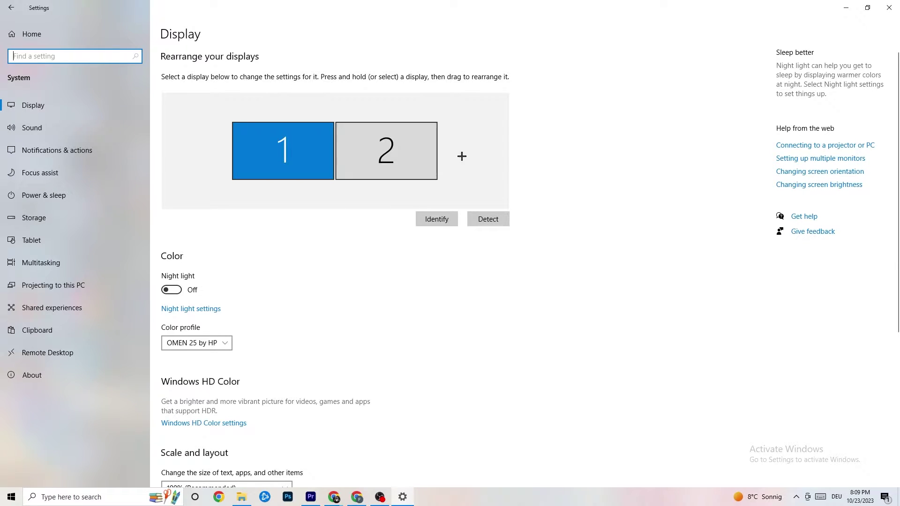
{"action": "scroll", "coordinate": [504, 181], "scroll_direction": "down", "scroll_amount": 1}
{"action": "scroll", "coordinate": [504, 181], "scroll_direction": "up", "scroll_amount": 1}
{"action": "scroll", "coordinate": [360, 203], "scroll_direction": "down", "scroll_amount": 5}
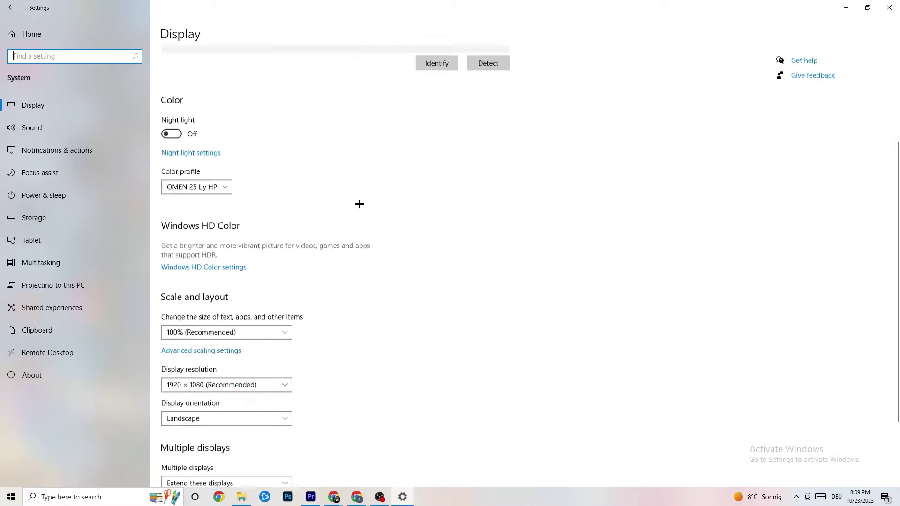
View the available text and app scaling sizes and the display resolution setting without choosing a new value.
{"action": "left_click", "coordinate": [291, 278]}
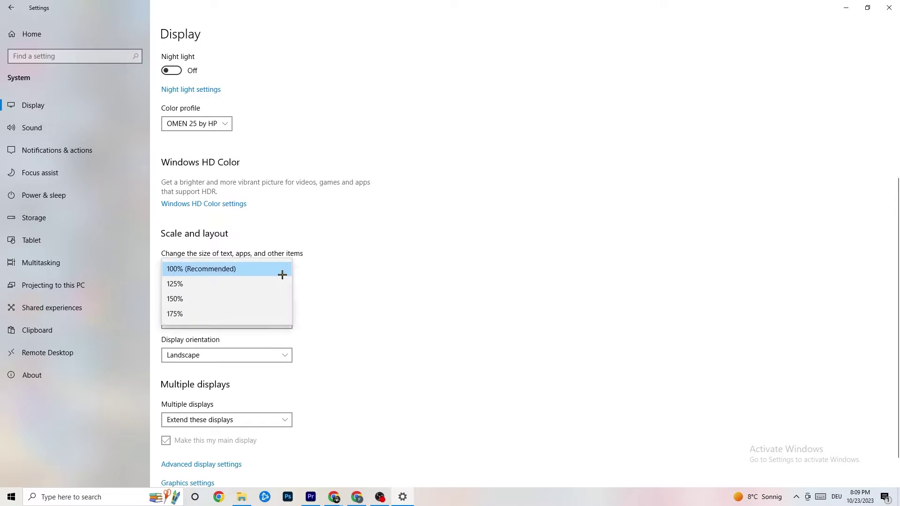
{"action": "left_click", "coordinate": [269, 248]}
{"action": "left_click", "coordinate": [287, 268]}
{"action": "left_click", "coordinate": [399, 242]}
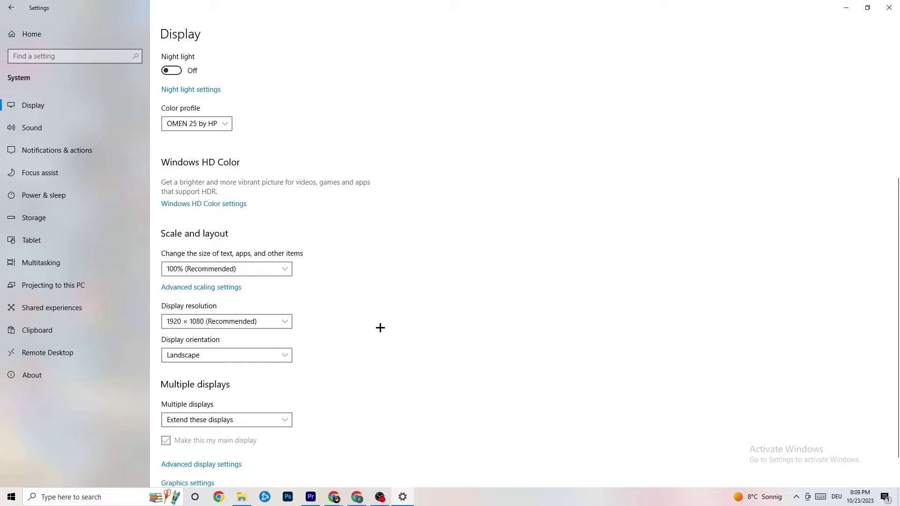
{"action": "left_click", "coordinate": [270, 325]}
{"action": "left_click", "coordinate": [400, 282]}
{"action": "scroll", "coordinate": [387, 255], "scroll_direction": "down", "scroll_amount": 1}
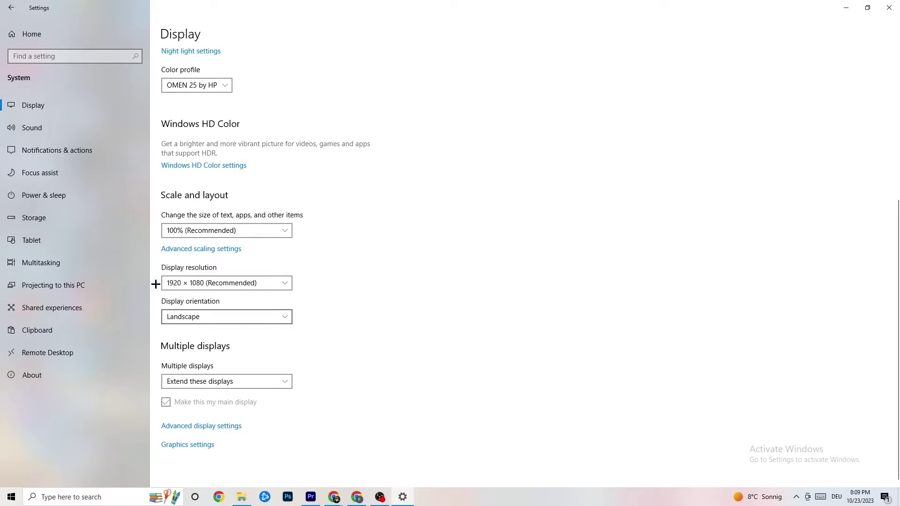
Review the available power plans in the additional power settings and close Power Options.
{"action": "left_click", "coordinate": [88, 196]}
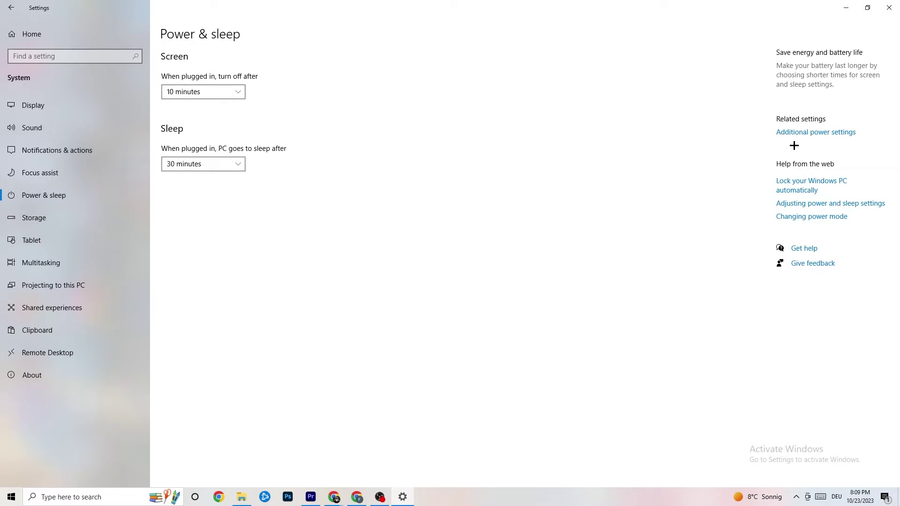
{"action": "left_click", "coordinate": [811, 136]}
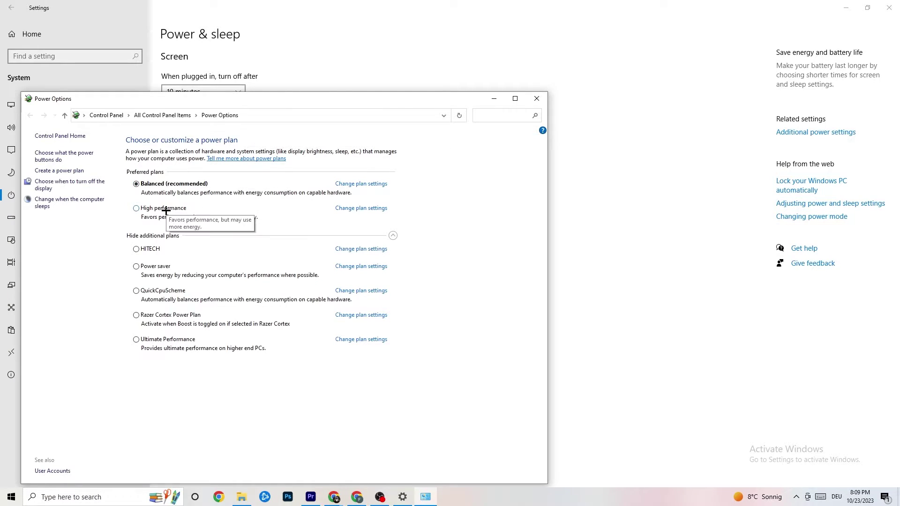
{"action": "left_click", "coordinate": [537, 99]}
Review the Storage Sense configuration, including how often it runs, and return to the Settings home page.
{"action": "left_click", "coordinate": [58, 224]}
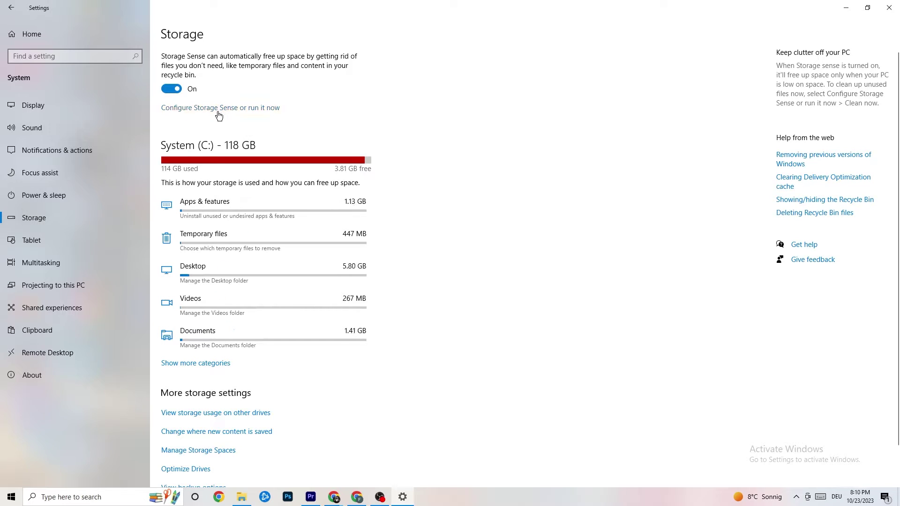
{"action": "left_click", "coordinate": [253, 109]}
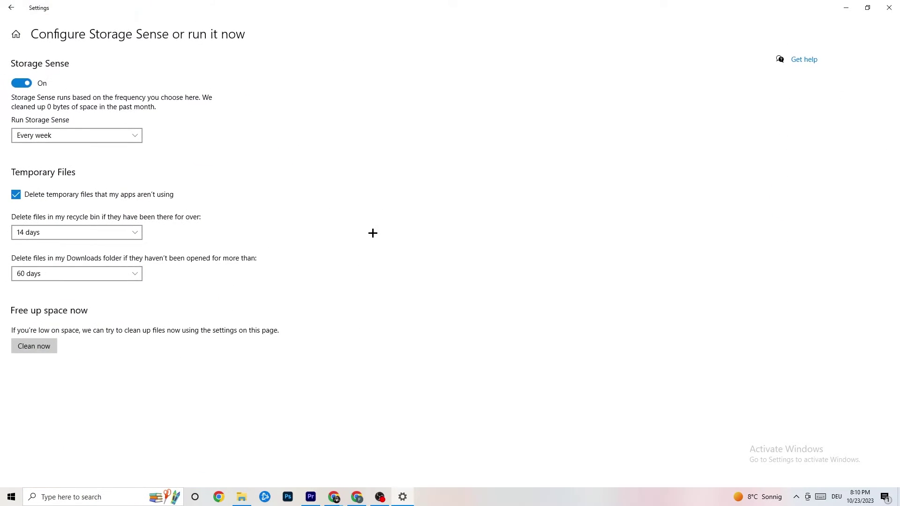
{"action": "left_click", "coordinate": [133, 137]}
{"action": "left_click", "coordinate": [276, 133]}
{"action": "left_click", "coordinate": [12, 8]}
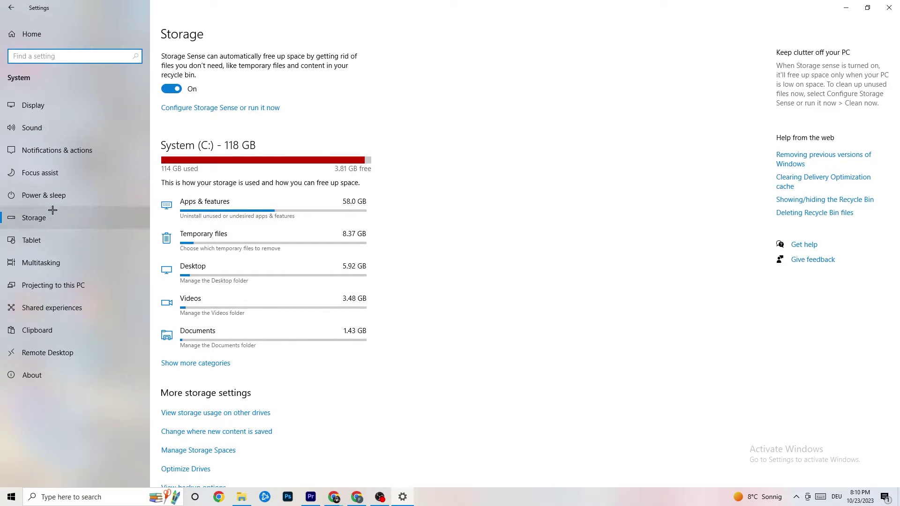
{"action": "left_click", "coordinate": [11, 8]}
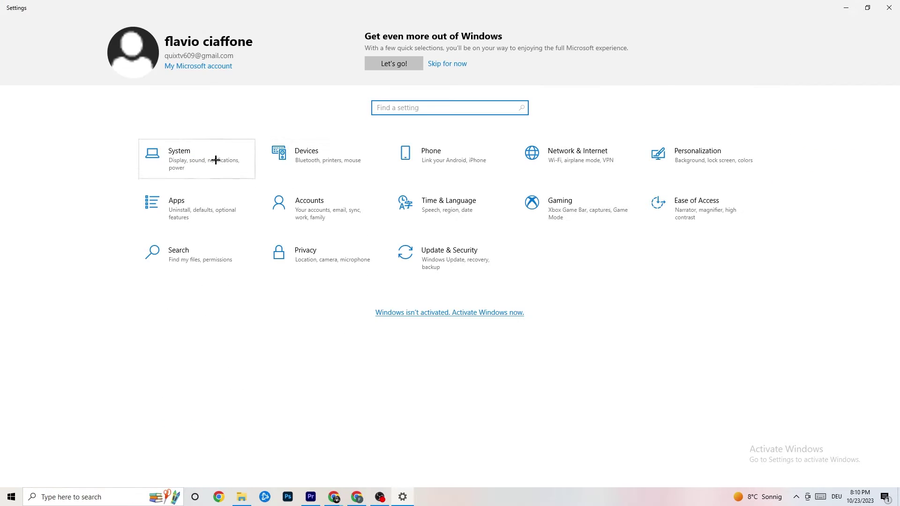
Review the Xbox Game Bar, Captures and Game Mode settings for gaming, and return to the Settings home page.
{"action": "left_click", "coordinate": [586, 221]}
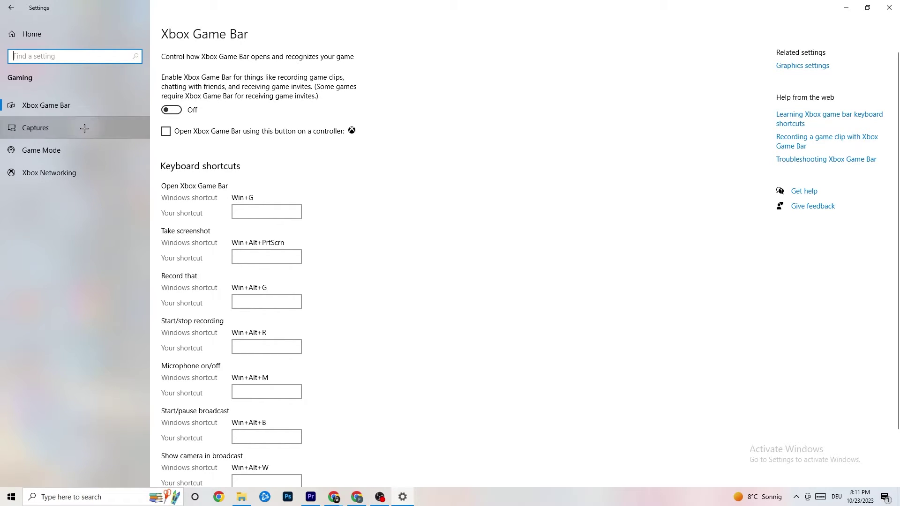
{"action": "left_click", "coordinate": [36, 127]}
{"action": "scroll", "coordinate": [311, 199], "scroll_direction": "down", "scroll_amount": 2}
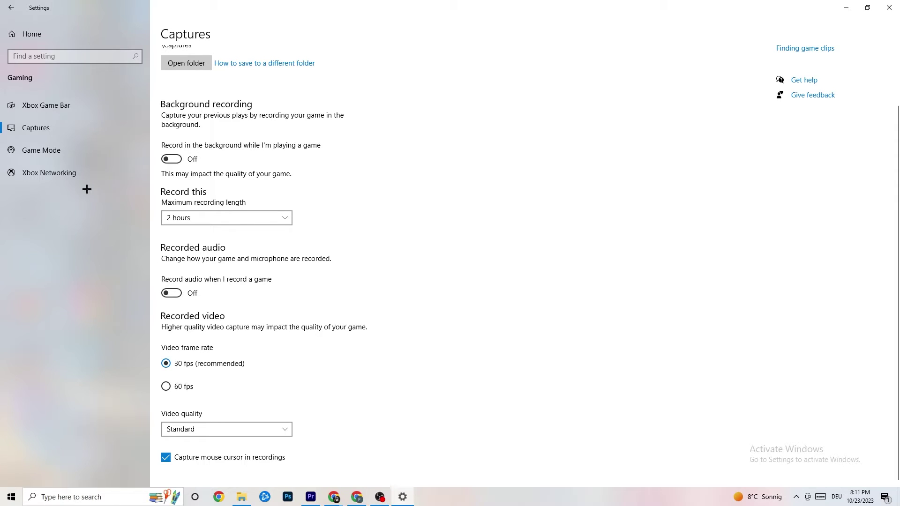
{"action": "left_click", "coordinate": [60, 148]}
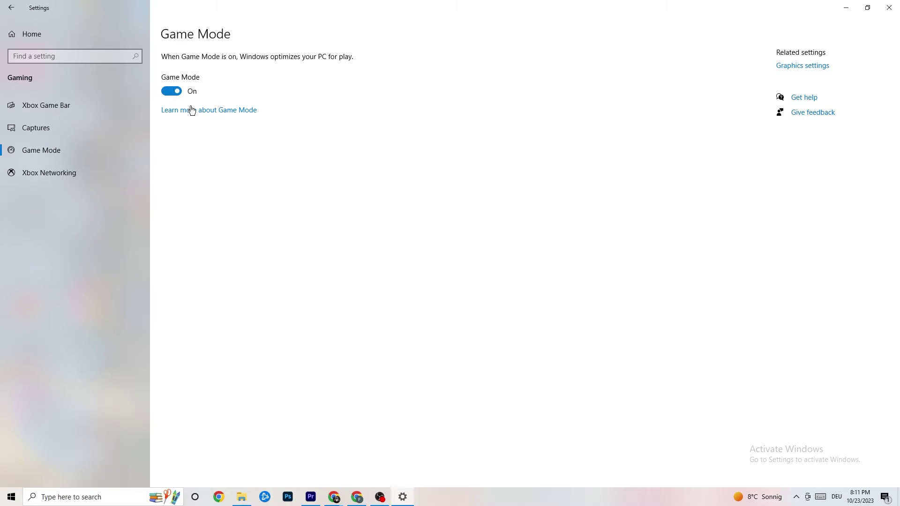
{"action": "left_click", "coordinate": [11, 8]}
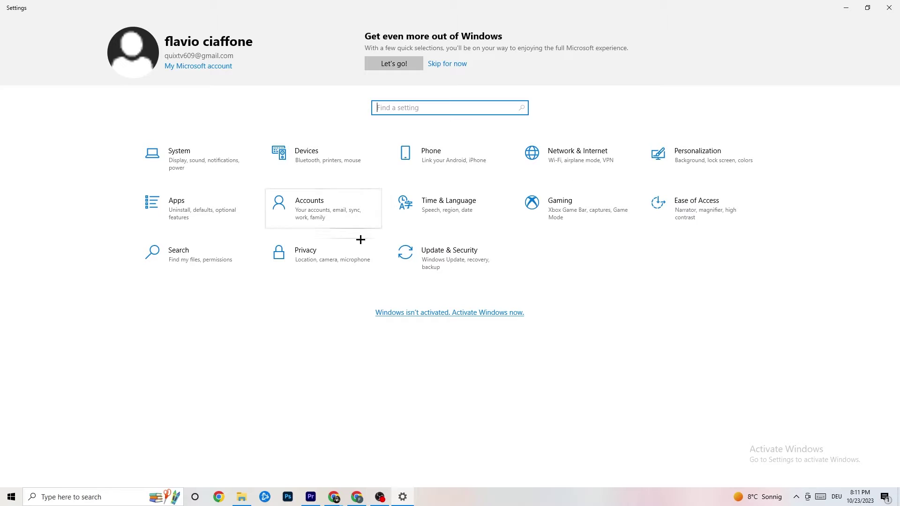
Check the Windows Update and Troubleshoot pages under Update & Security, and close Settings.
{"action": "left_click", "coordinate": [457, 254]}
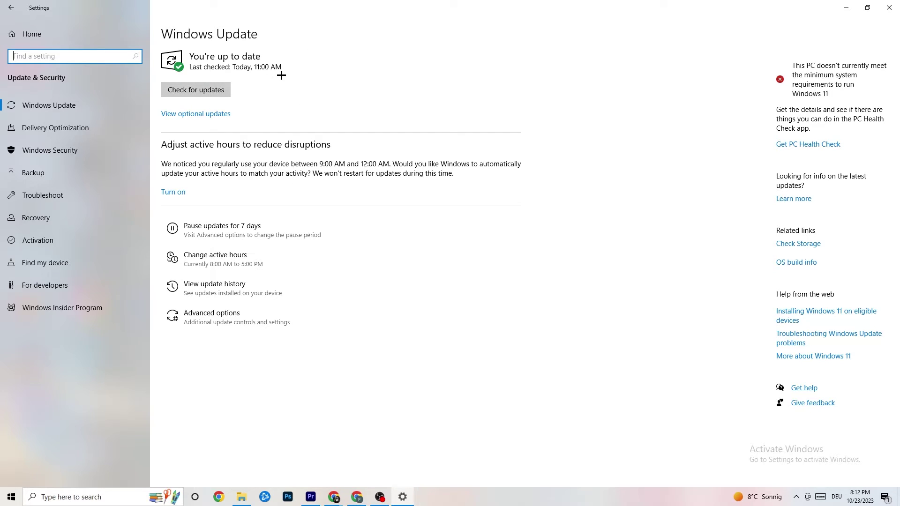
{"action": "left_click", "coordinate": [97, 106]}
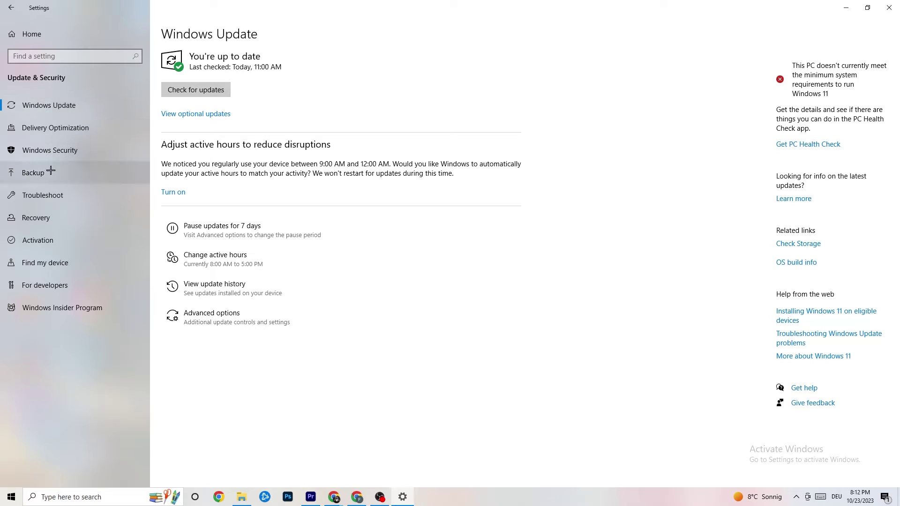
{"action": "left_click", "coordinate": [50, 194]}
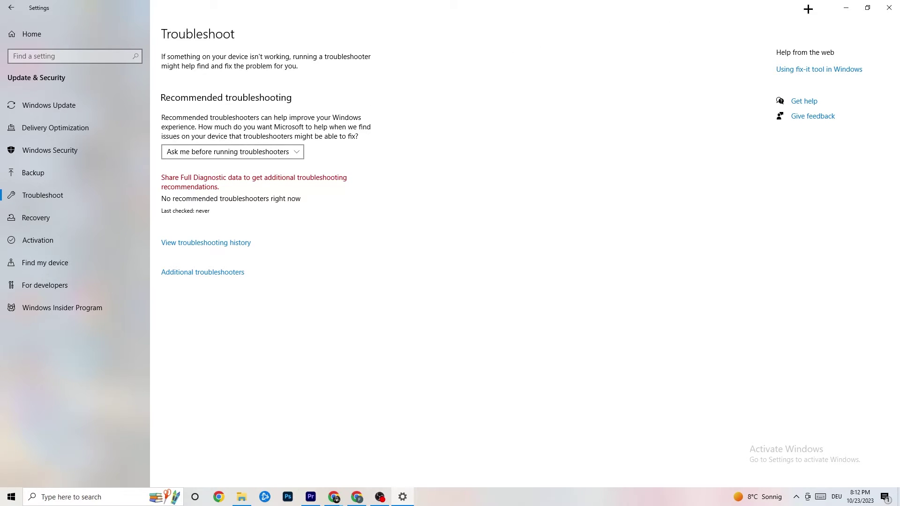
{"action": "left_click", "coordinate": [889, 7]}
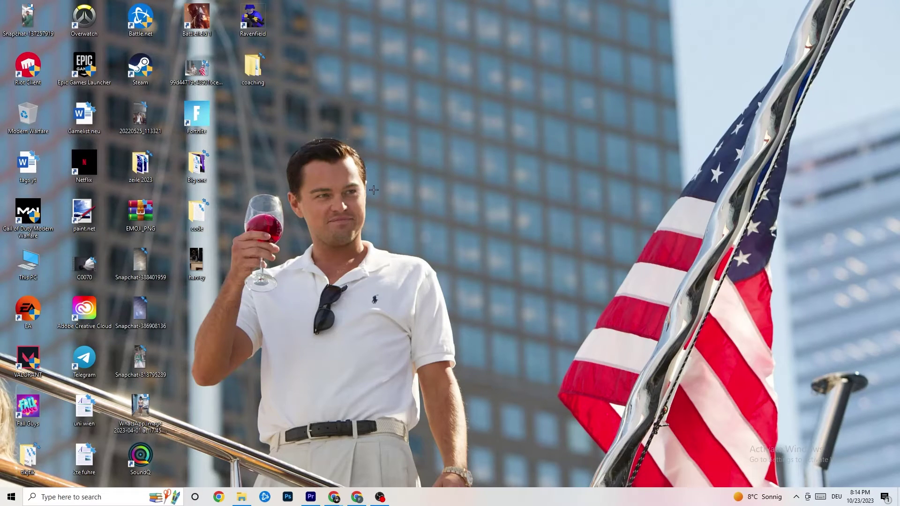
Open NVIDIA Control Panel, review the image preview settings and the resolution and refresh rate page, and close it.
{"action": "right_click", "coordinate": [403, 121]}
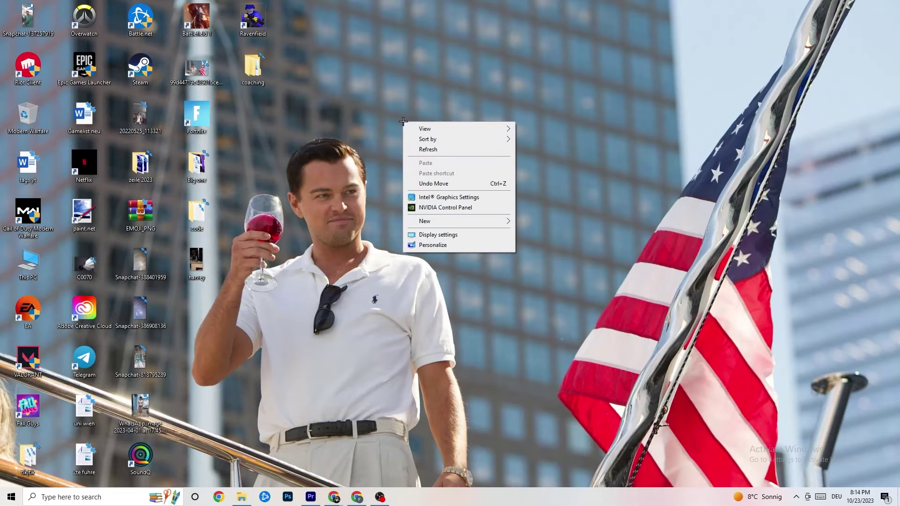
{"action": "left_click", "coordinate": [436, 208]}
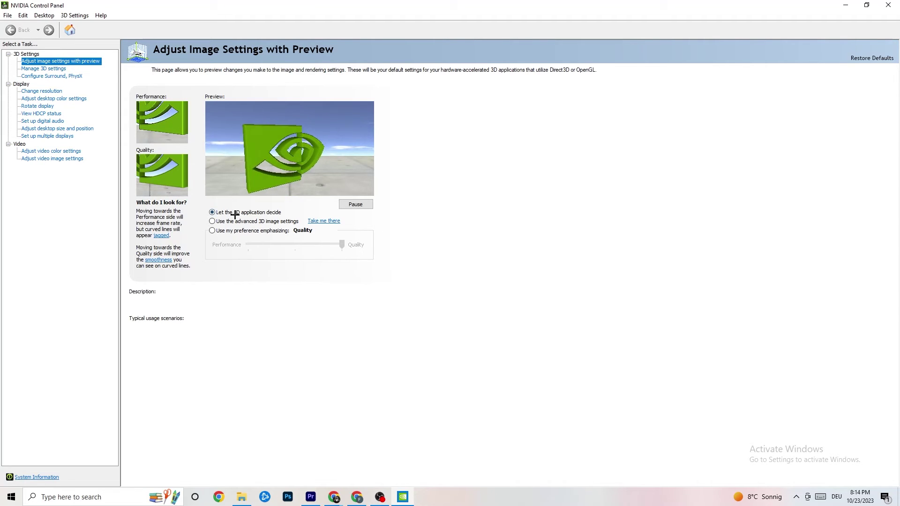
{"action": "mouse_move", "coordinate": [254, 221]}
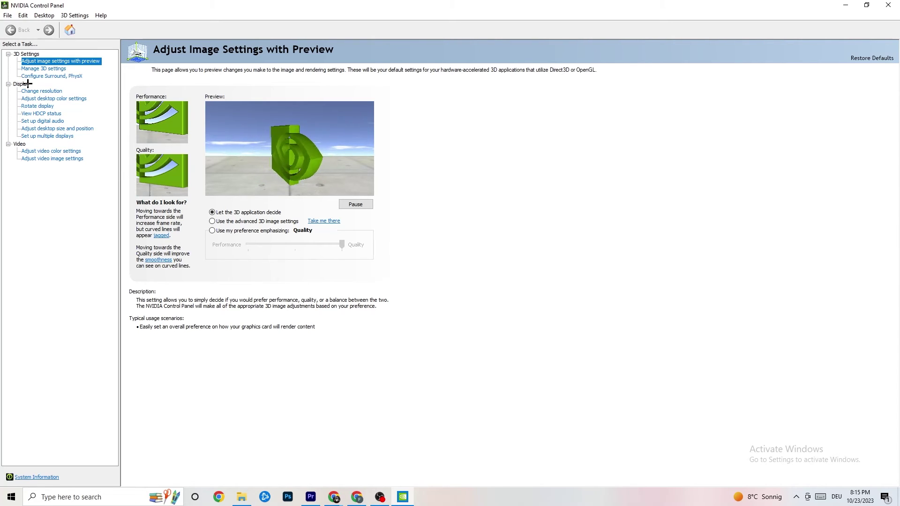
{"action": "left_click", "coordinate": [38, 93]}
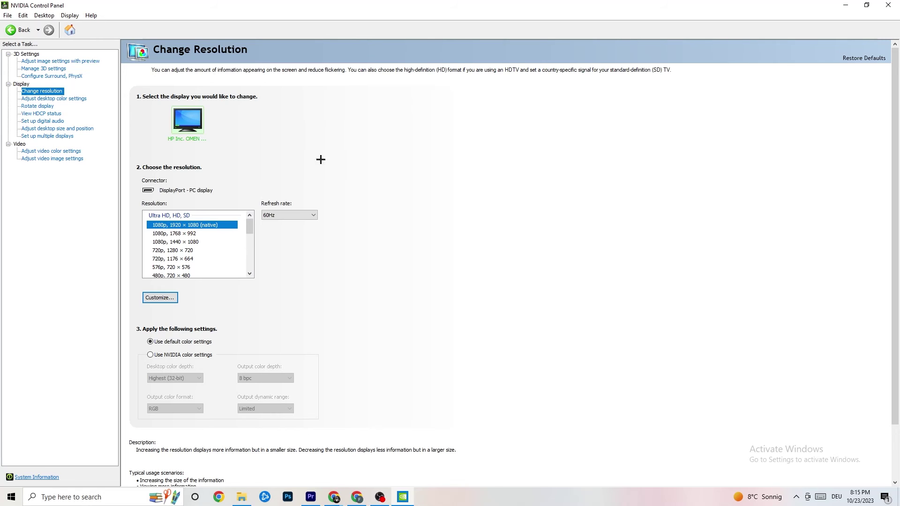
{"action": "key", "text": "alt+F4"}
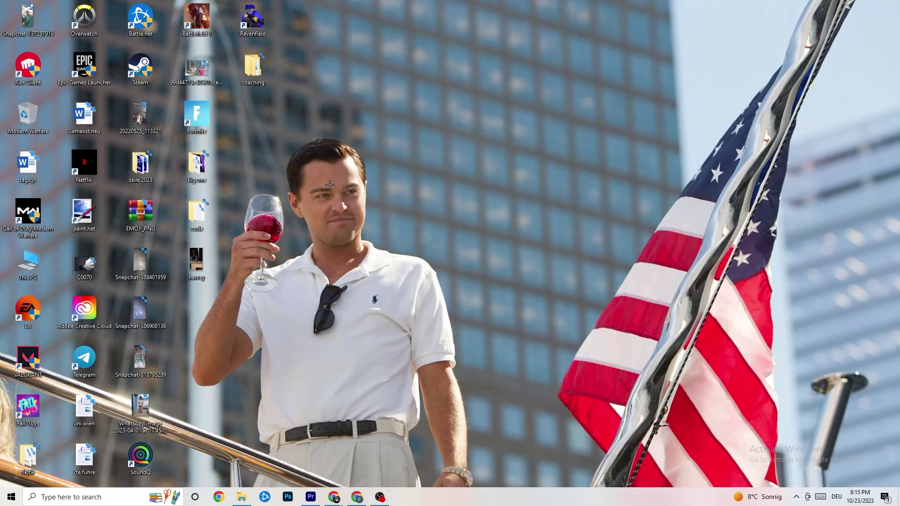
View the computer's sleep, shut-down and restart options, and dismiss them without choosing one.
{"action": "left_click", "coordinate": [12, 497]}
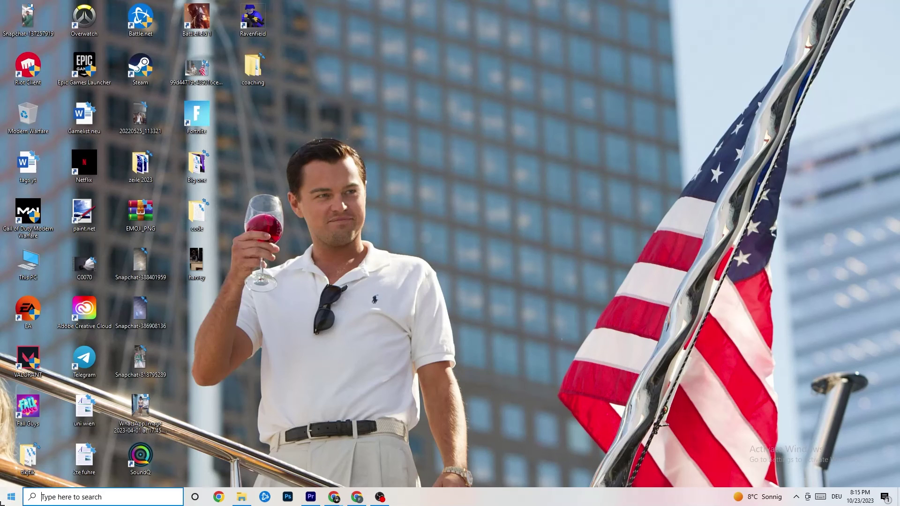
{"action": "mouse_move", "coordinate": [15, 475]}
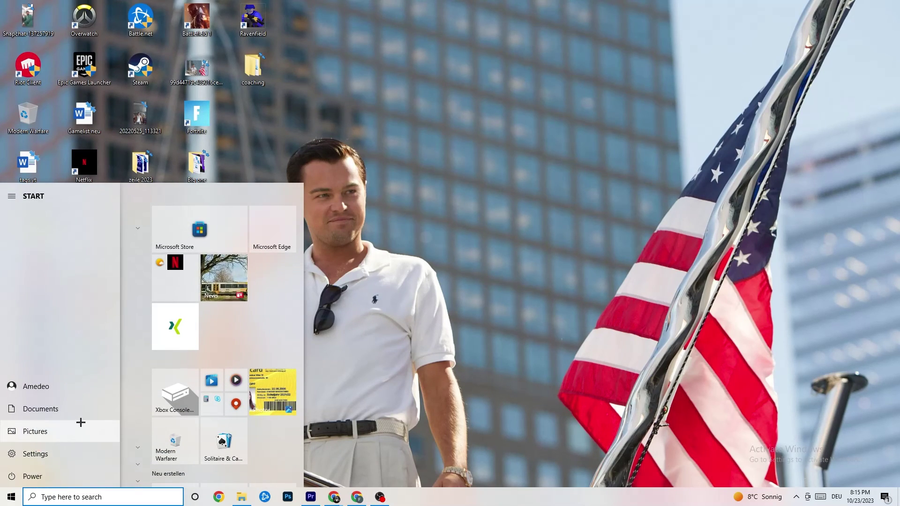
{"action": "left_click", "coordinate": [39, 475]}
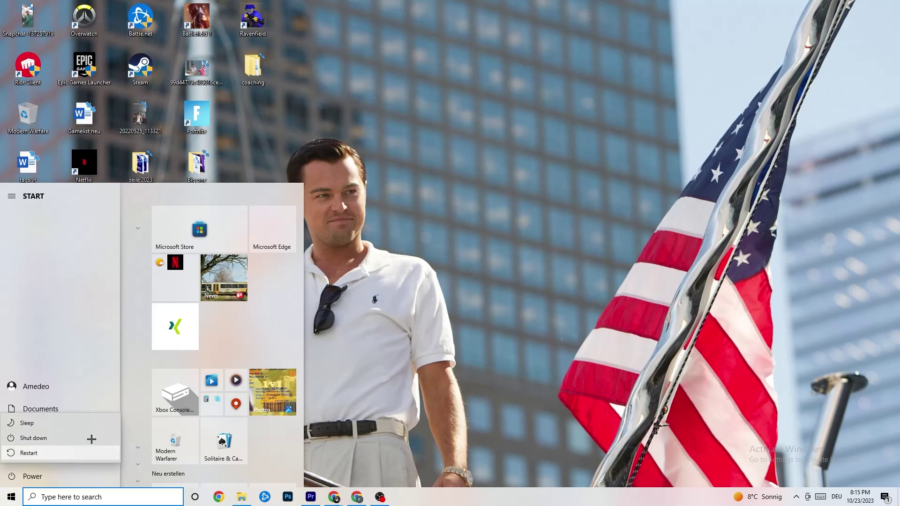
{"action": "key", "text": "Escape"}
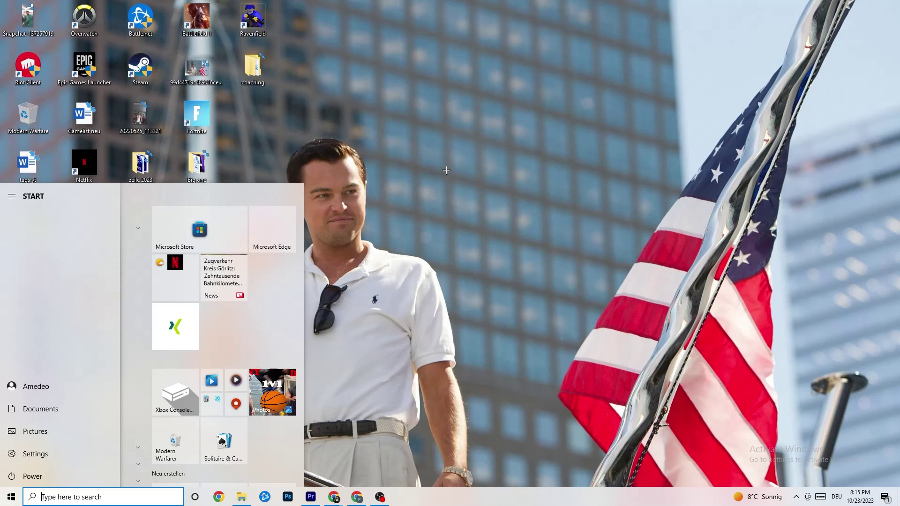
{"action": "key", "text": "Escape"}
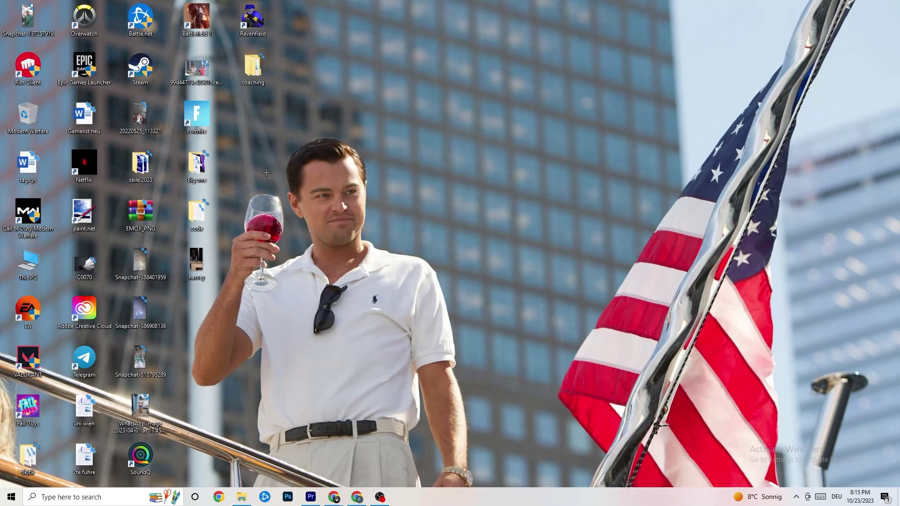